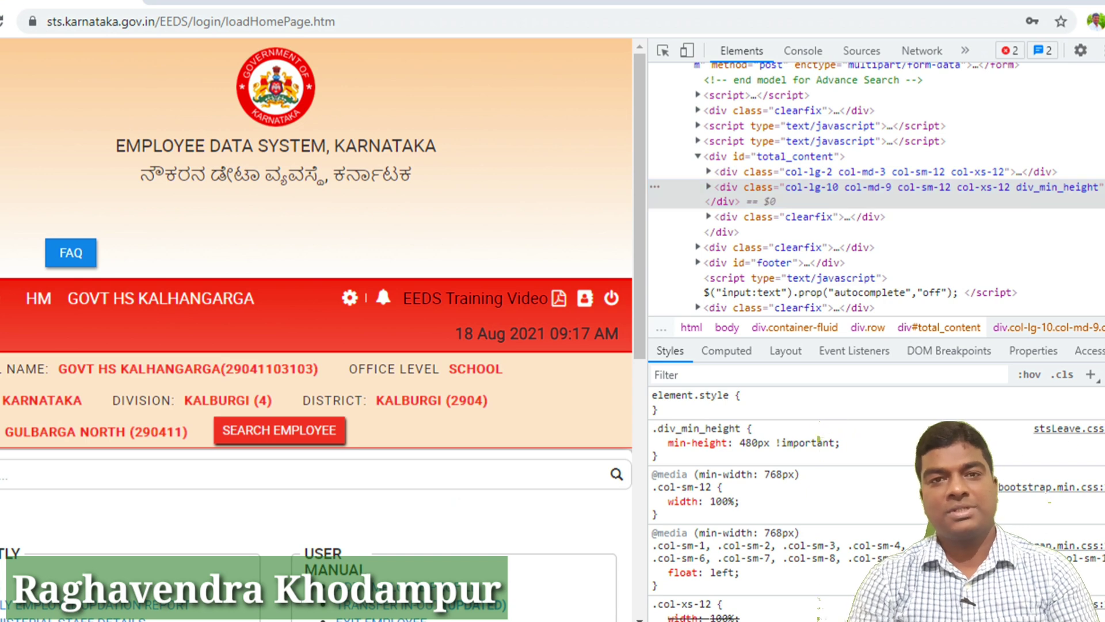
- Close the developer tools and open the TTMS Entry page listing the school's teachers
key(F12)
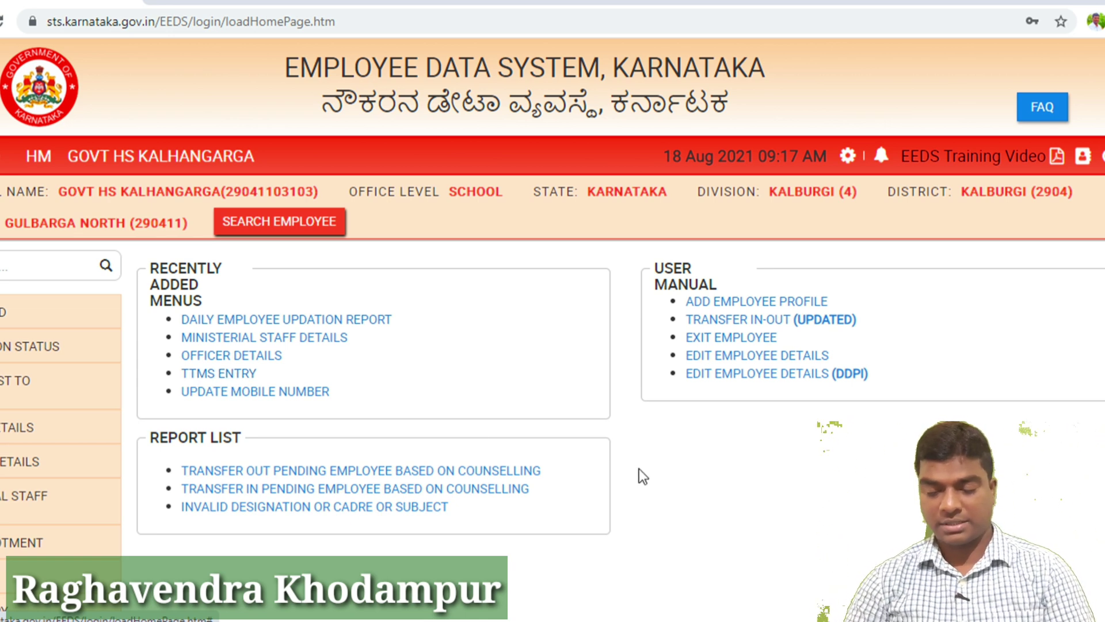
scroll(639, 469, down, 2)
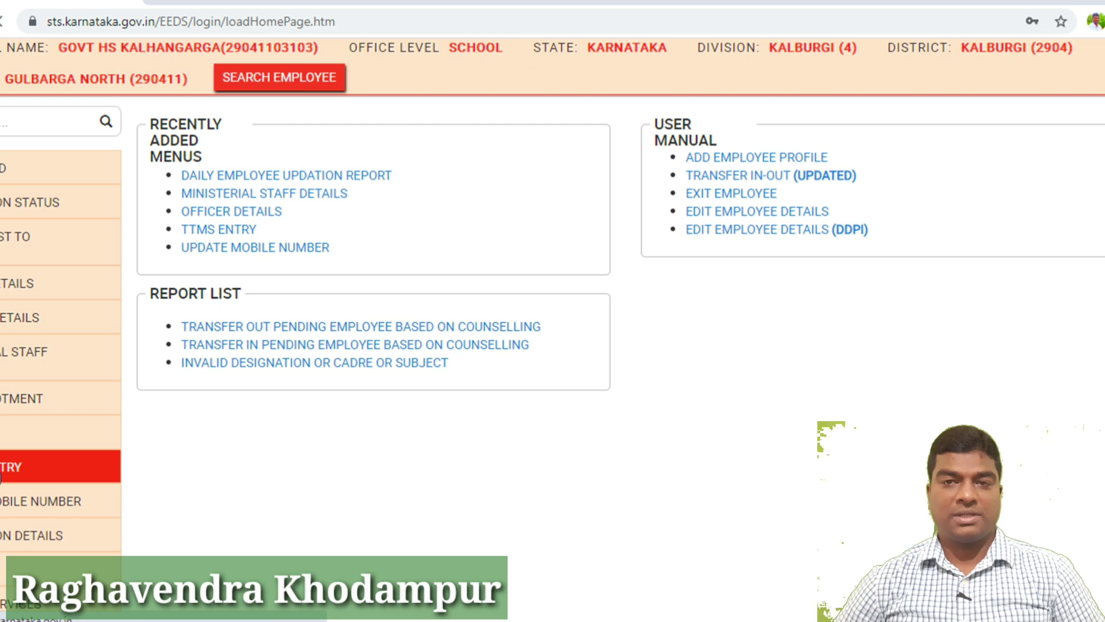
click(3, 468)
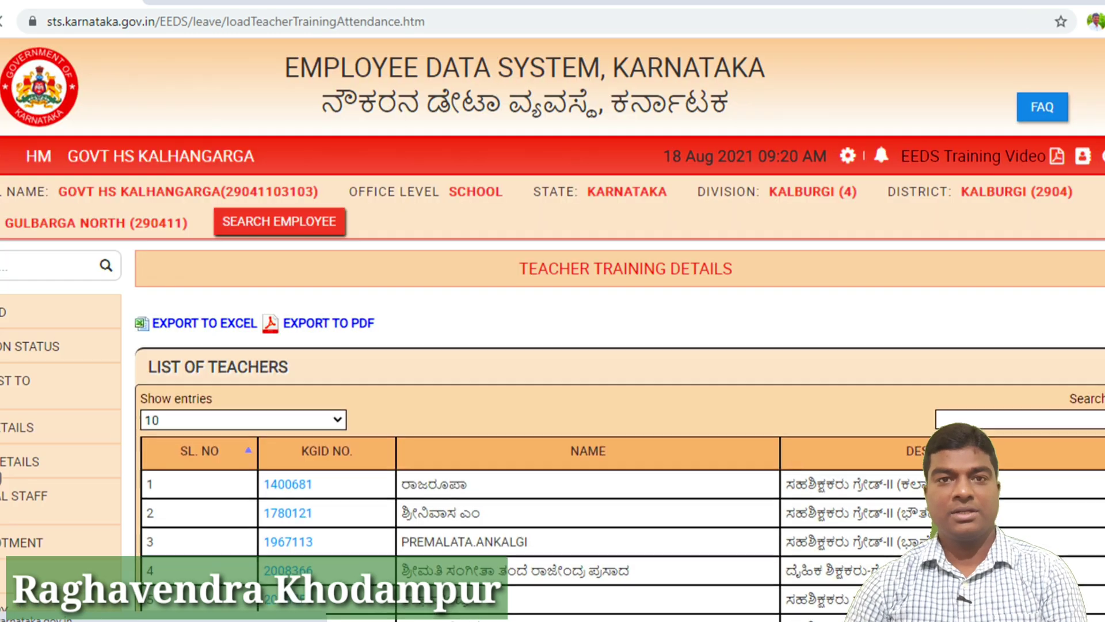
- Open the training details form for the fifth teacher in the list
scroll(553, 328, down, 2)
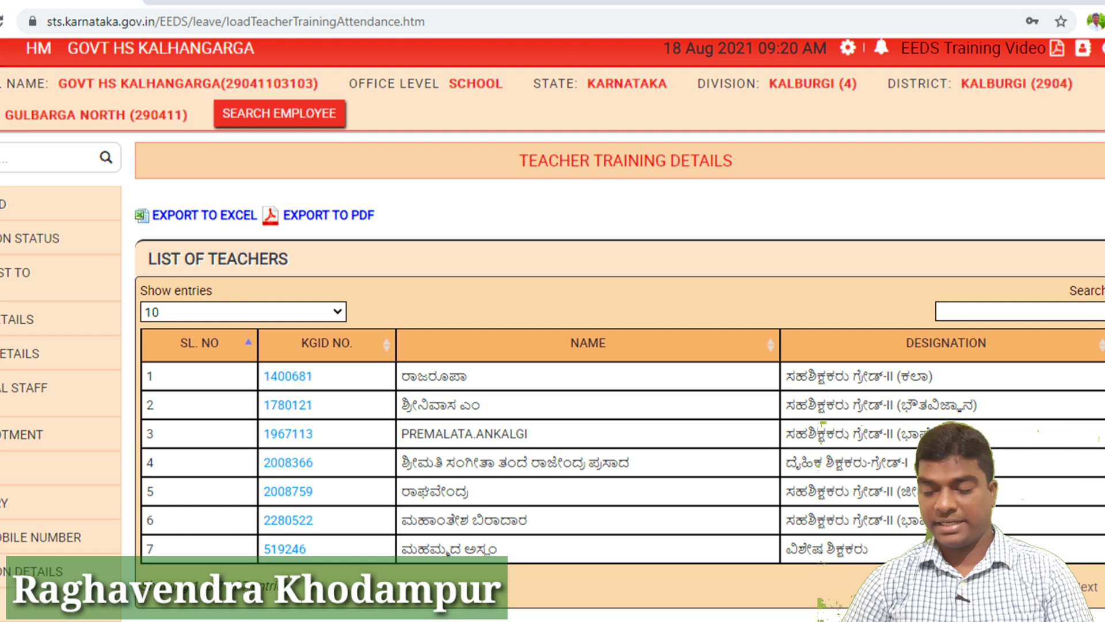
click(303, 494)
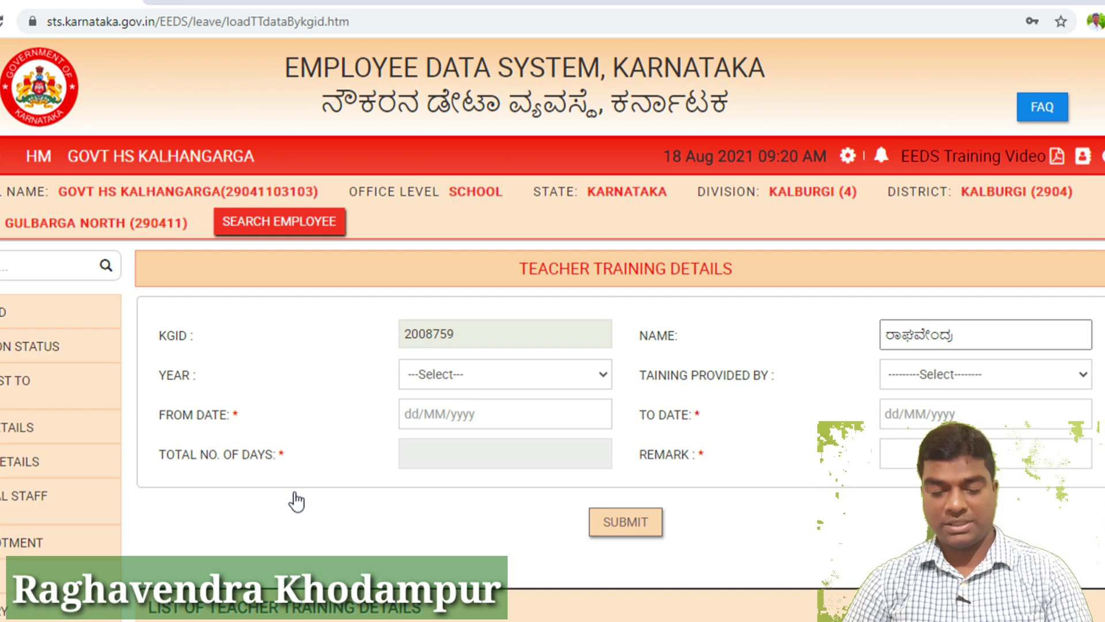
- Set the training year to 2020-21 in the Teacher Training Details form
scroll(296, 501, down, 2)
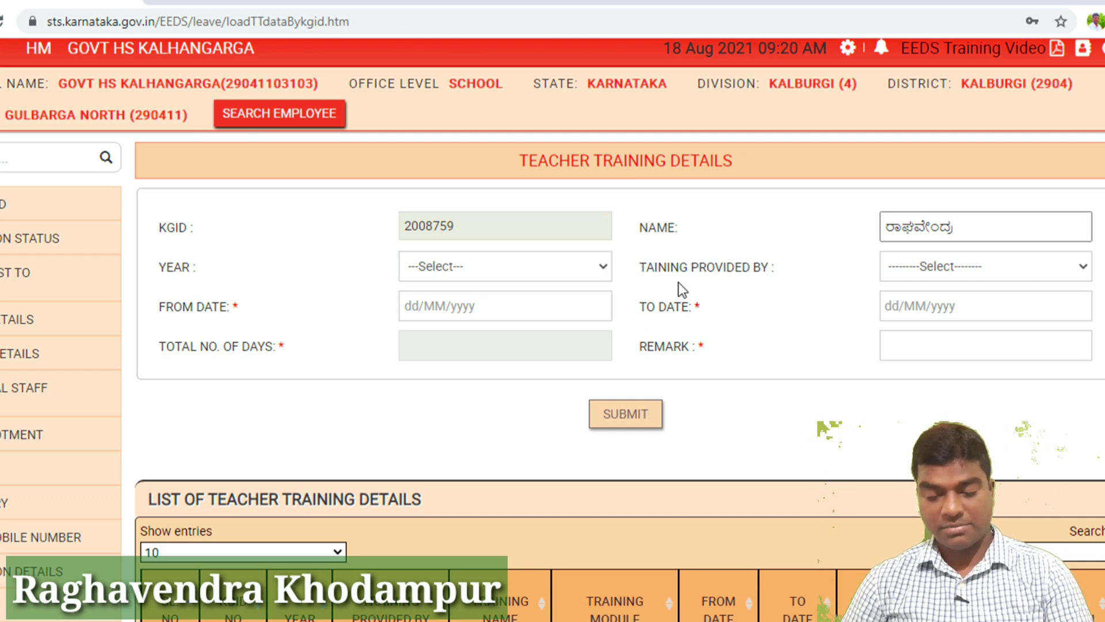
click(468, 275)
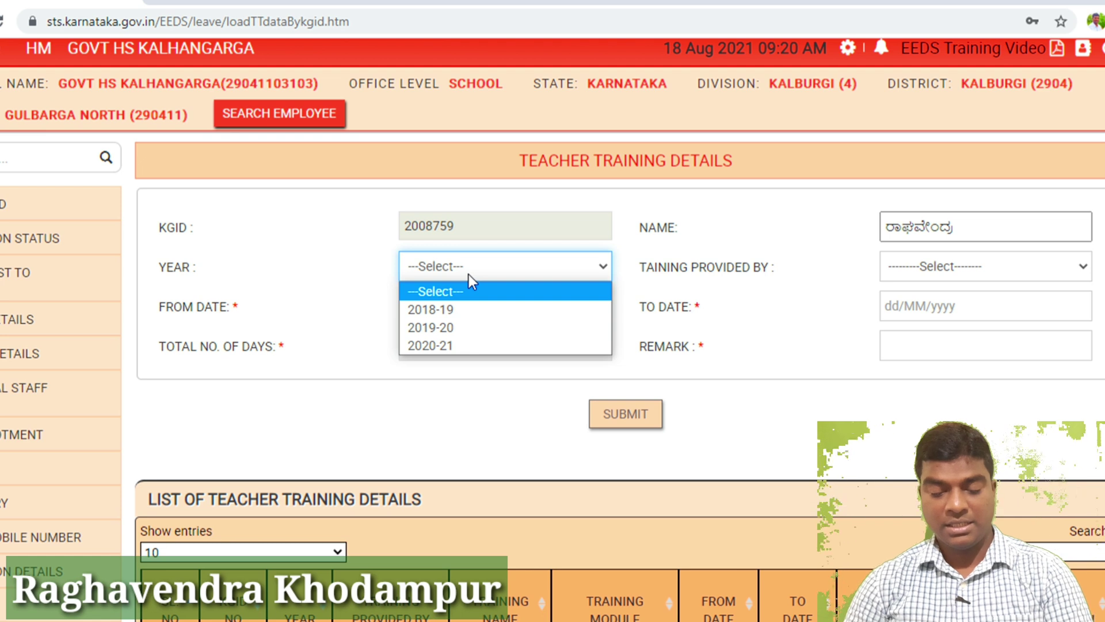
key(Down)
key(Down)
key(Up)
key(Up)
key(Up)
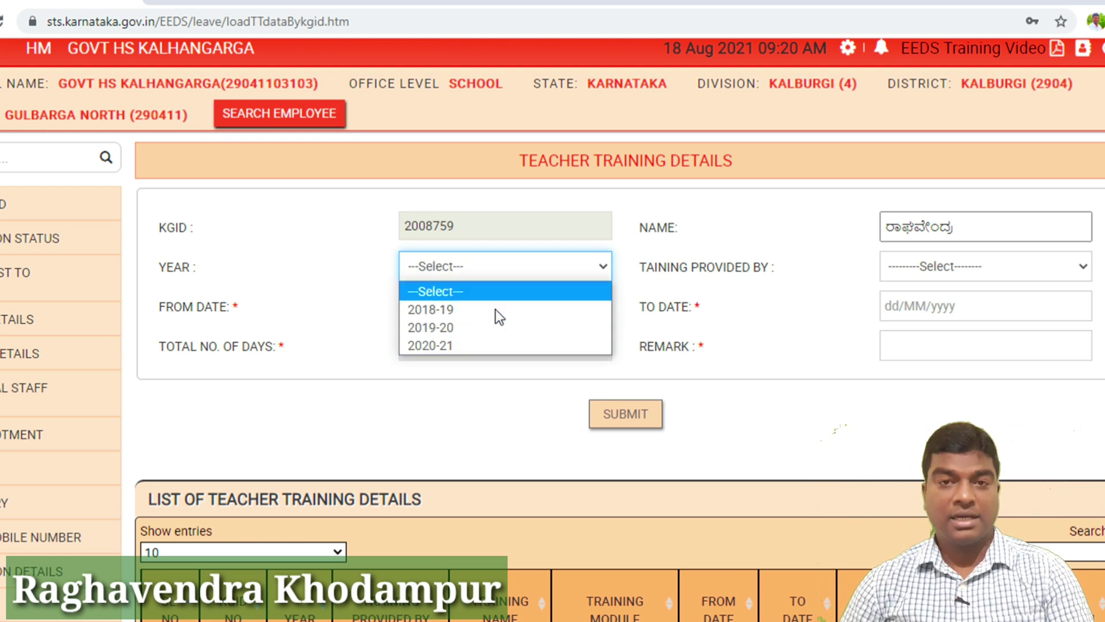
key(Down)
key(Down)
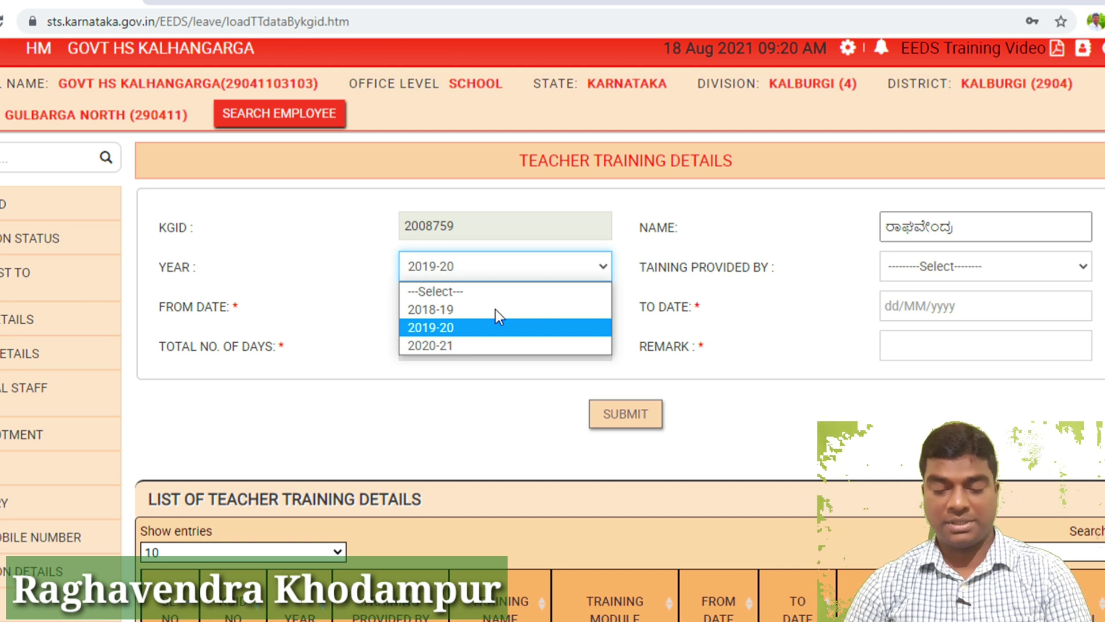
key(Up)
key(Up)
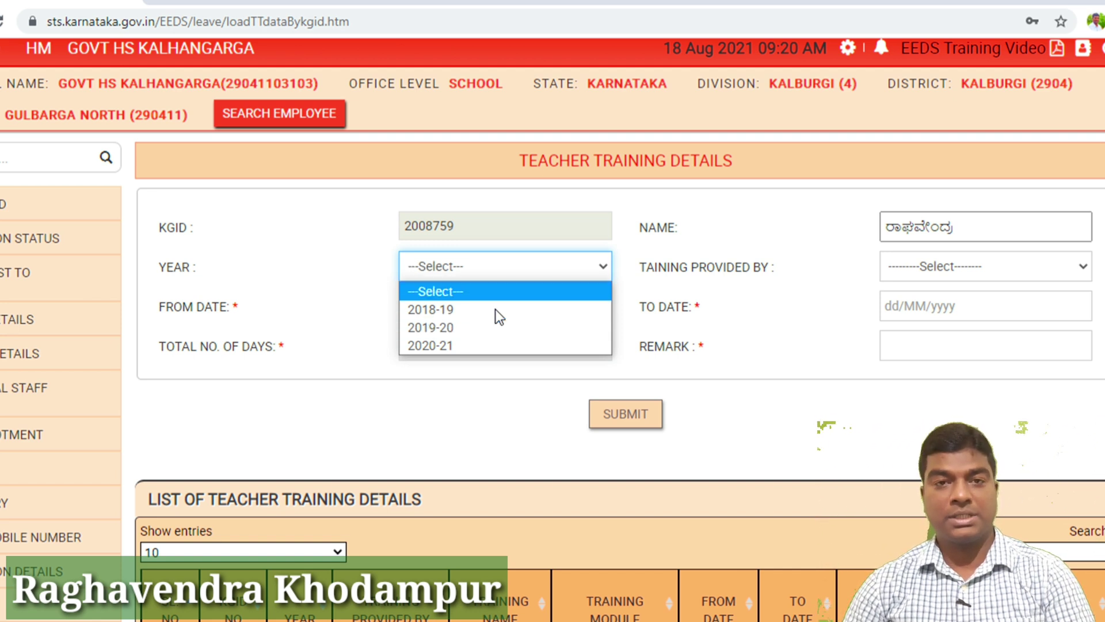
key(Down)
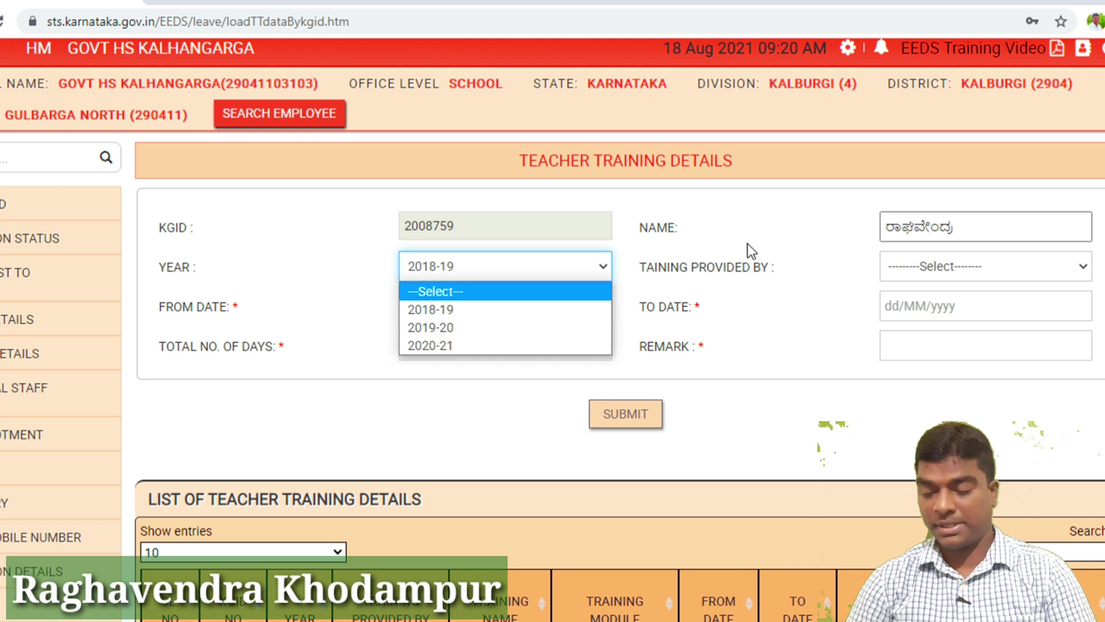
click(538, 346)
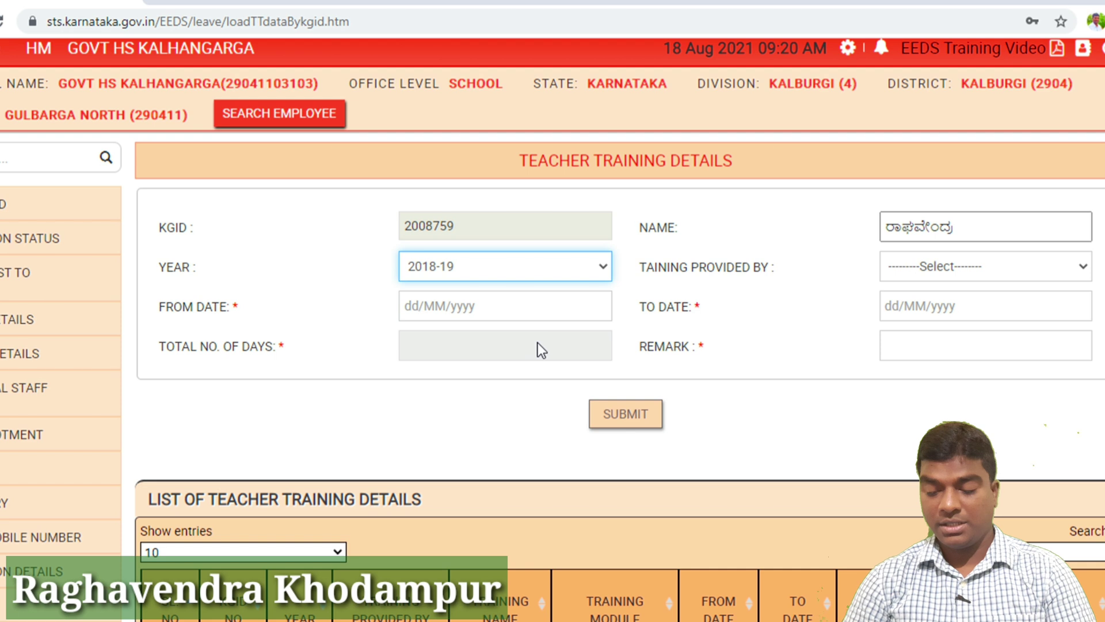
click(799, 218)
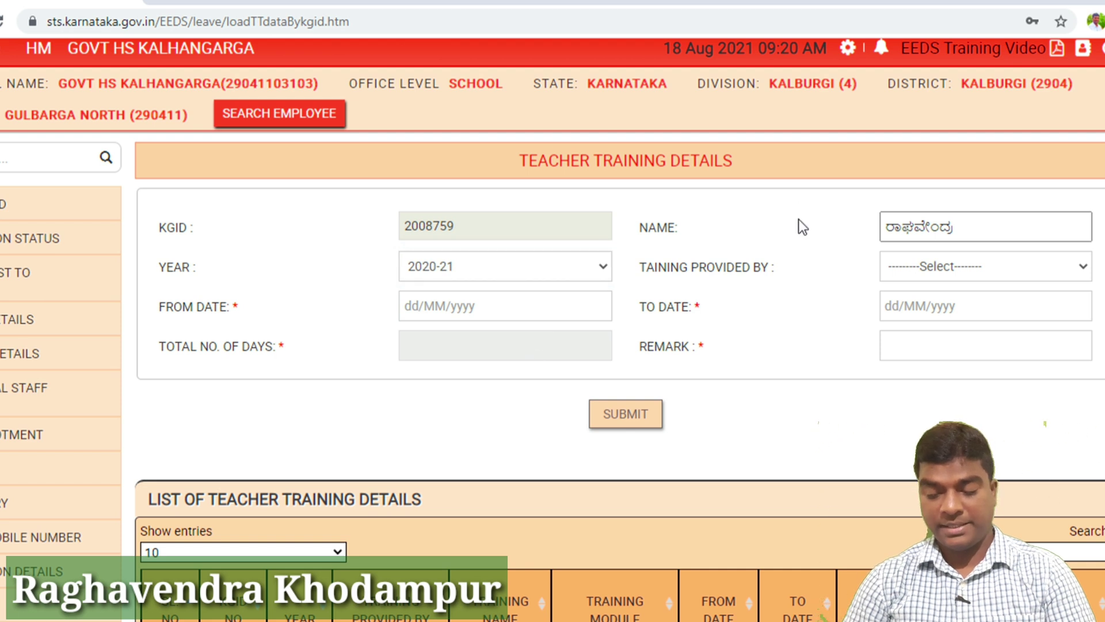
- Choose Other as the provider of the training
click(943, 267)
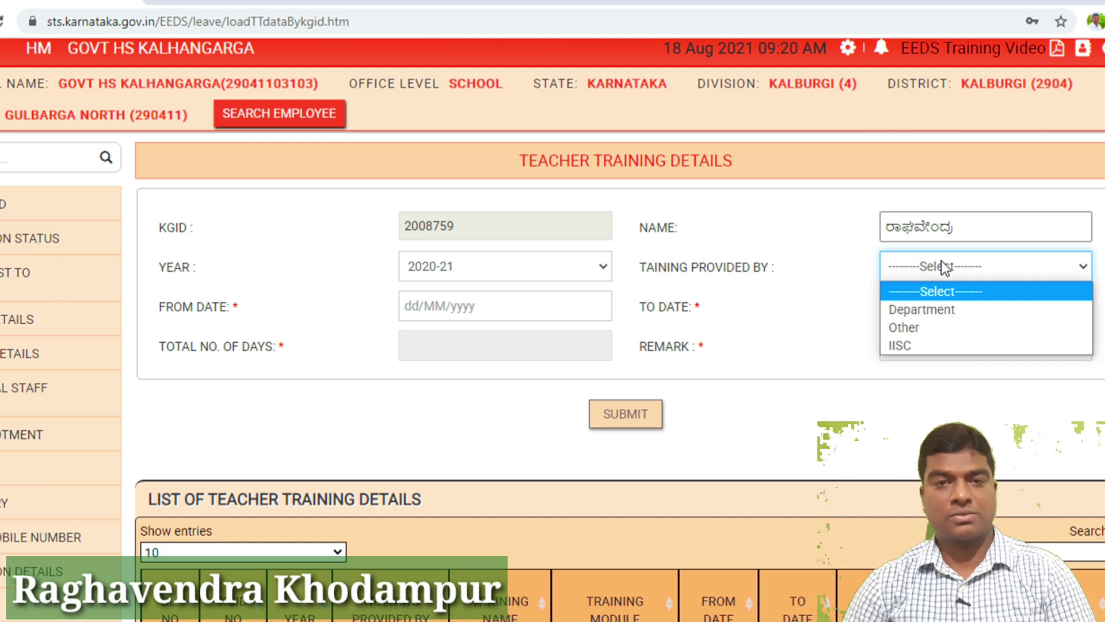
click(933, 329)
click(849, 312)
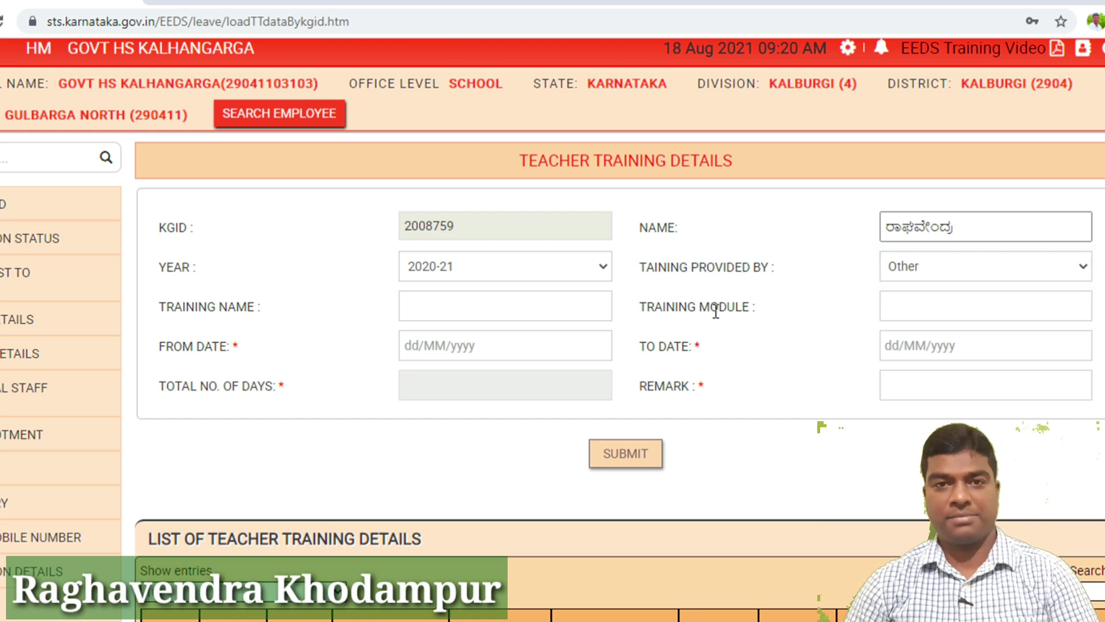
- Enter "nishtha" as the training name
click(472, 309)
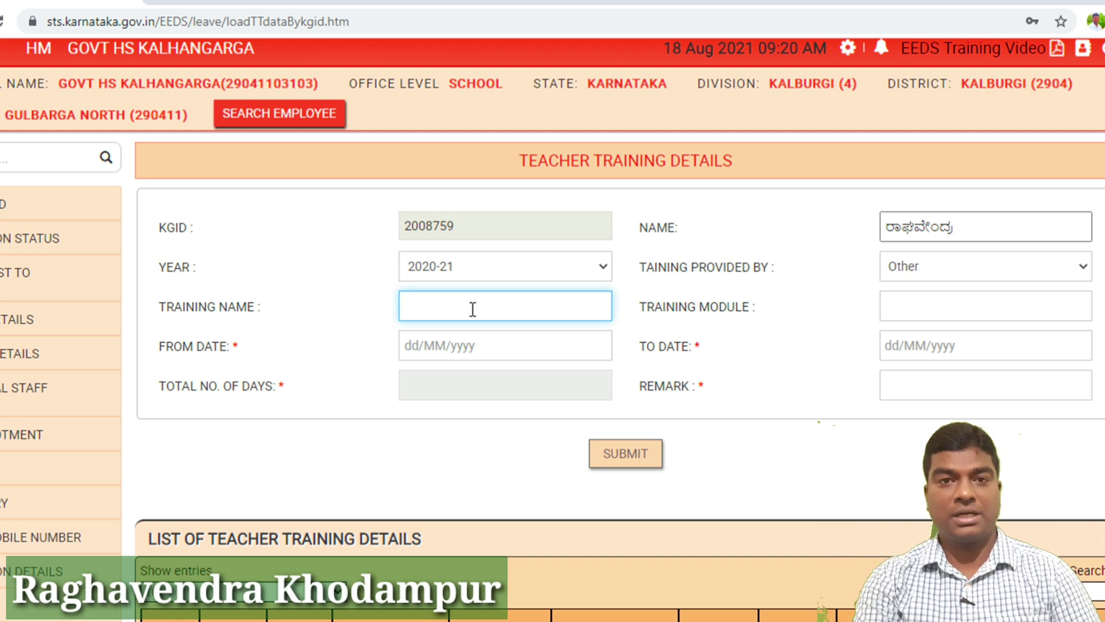
text(nid)
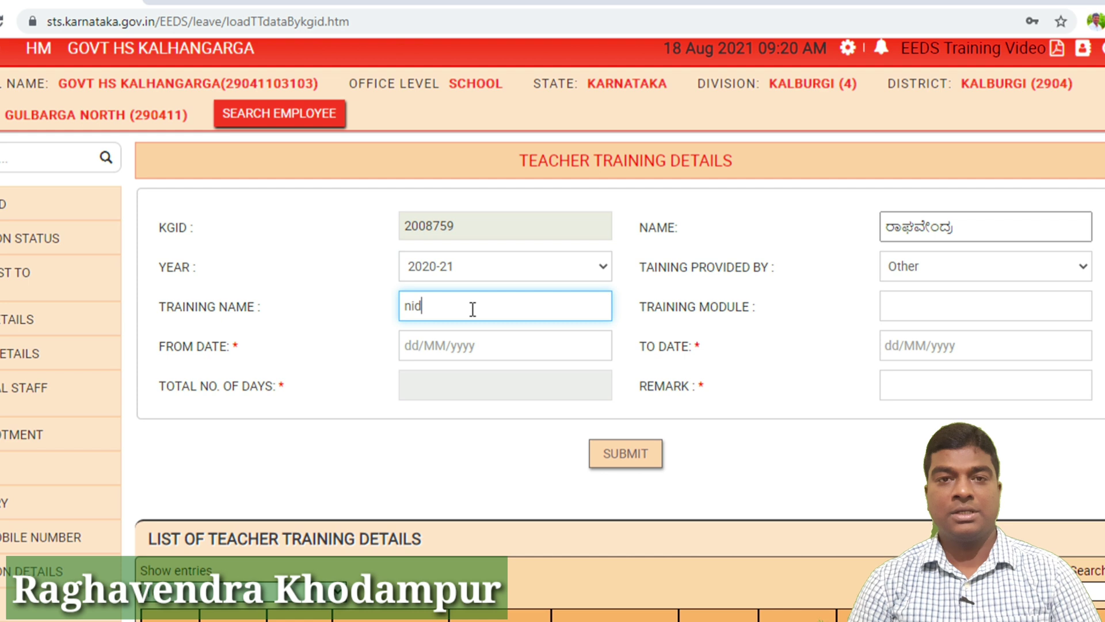
key(BackSpace)
text(shtha)
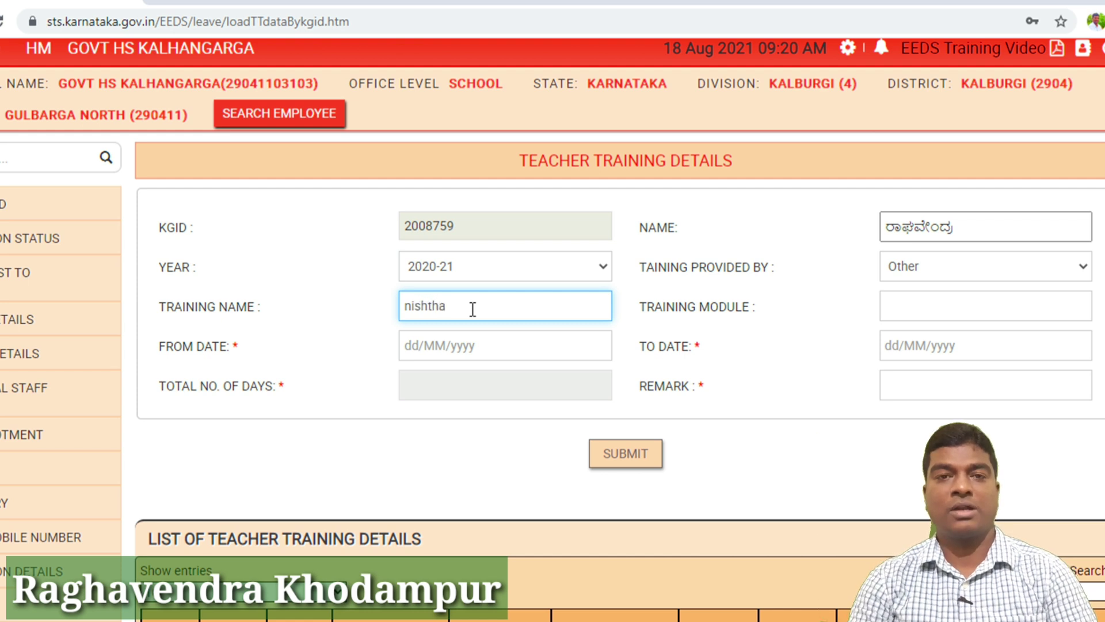
- Enter "module" as the training module
click(919, 311)
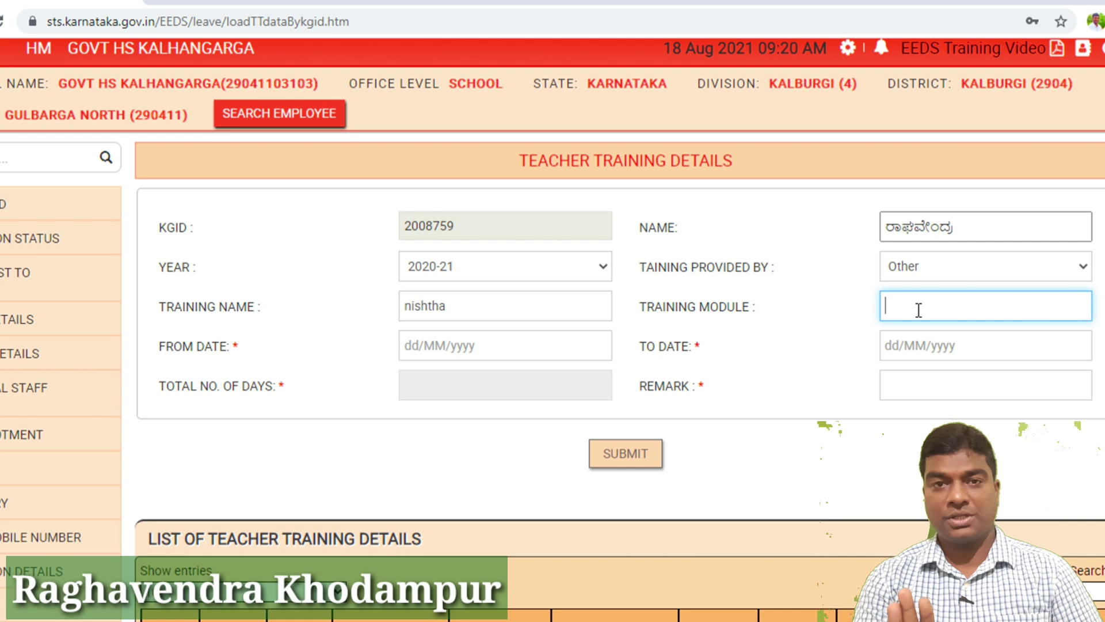
text(mo)
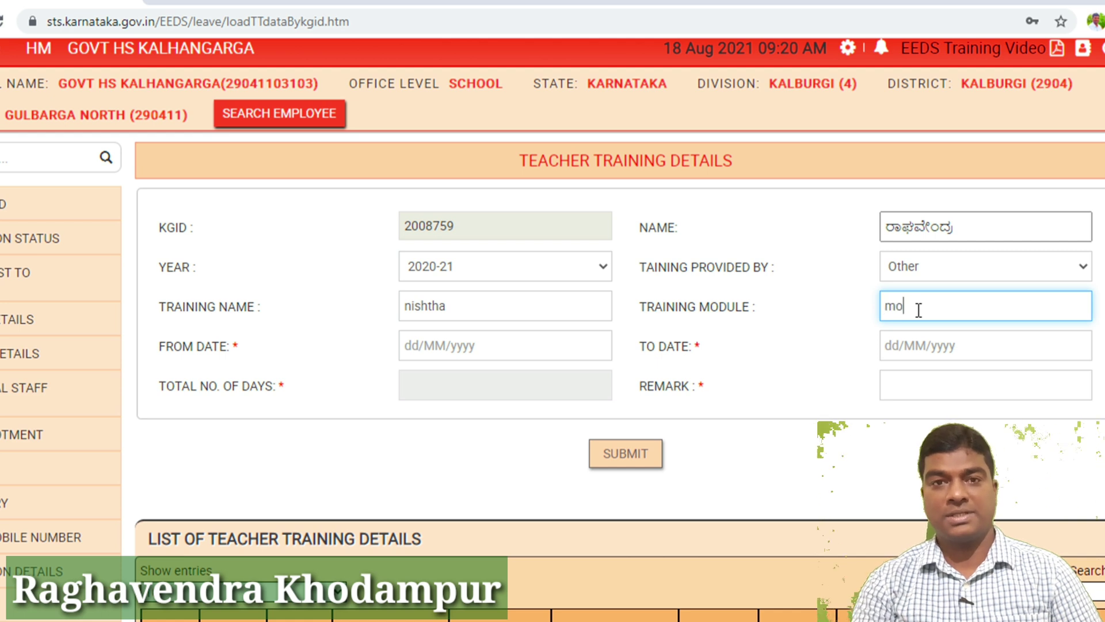
text(dule)
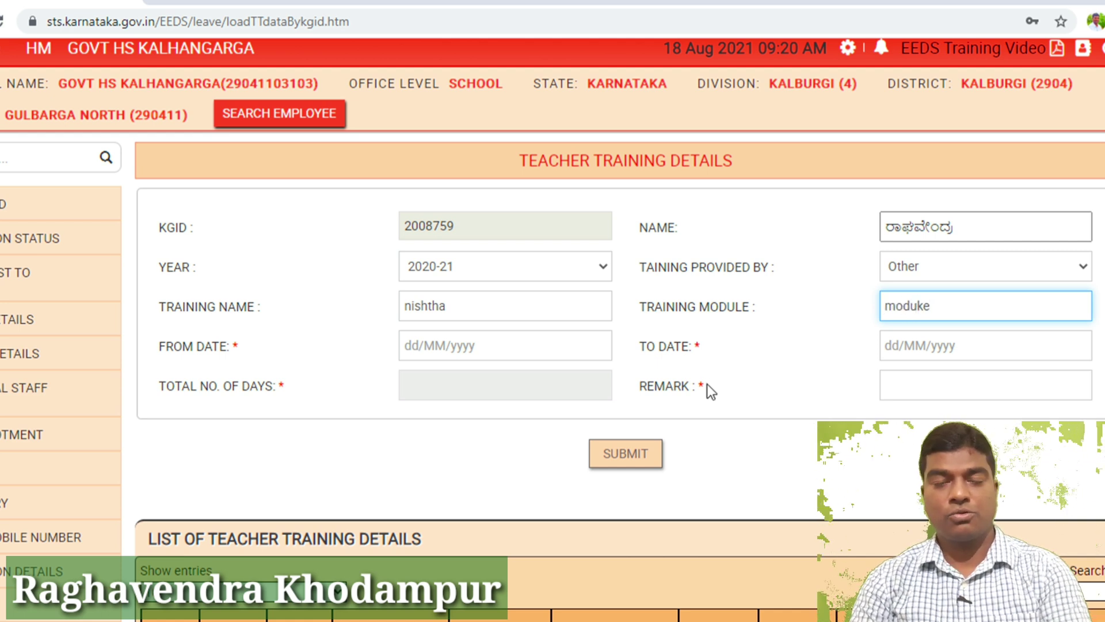
key(BackSpace)
key(BackSpace)
text(le)
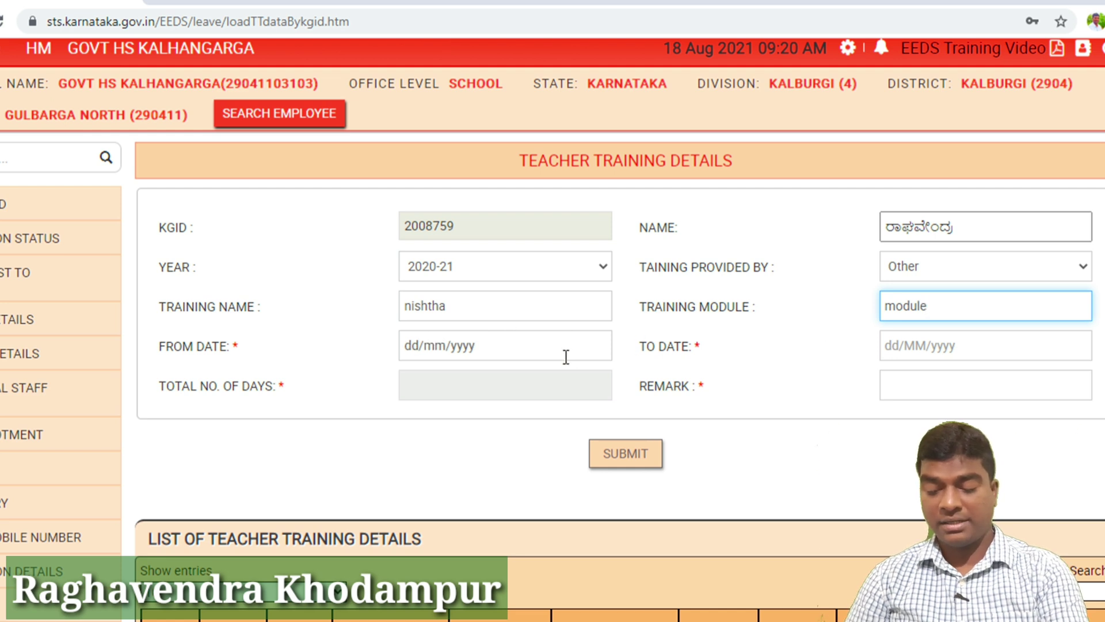
- Examine the total days, From Date and Remark fields, and review the teacher's existing training records below the form
click(548, 382)
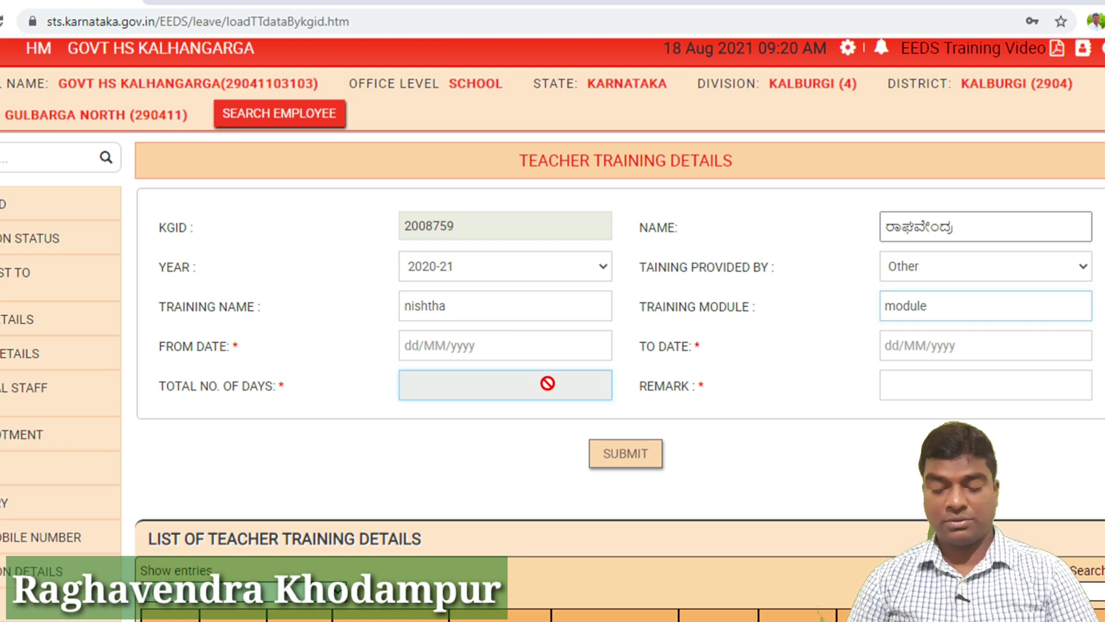
click(521, 349)
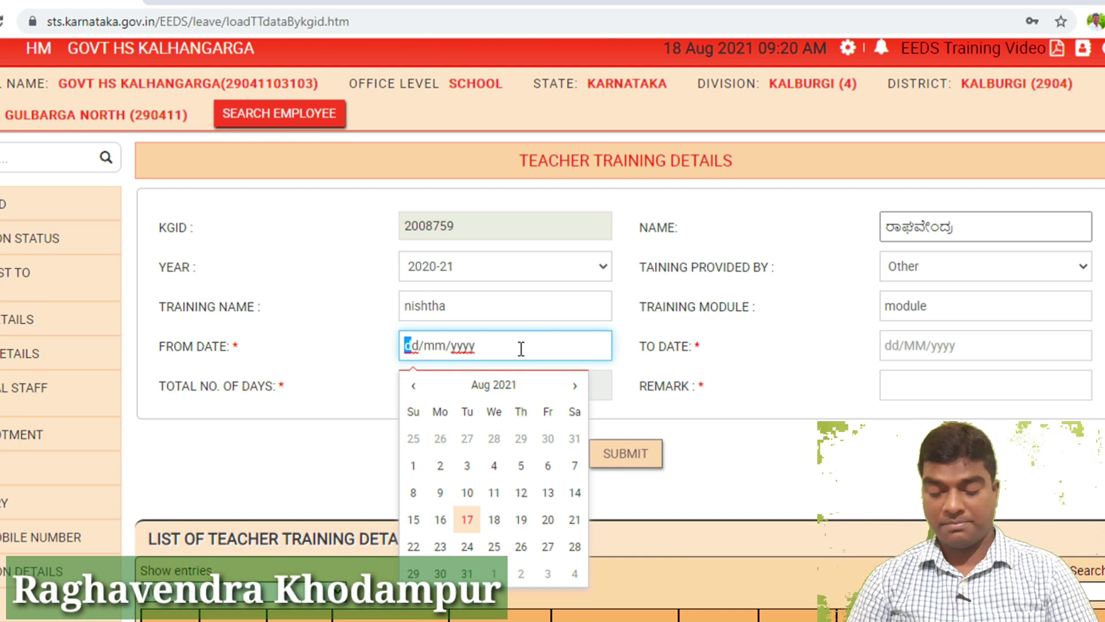
click(375, 398)
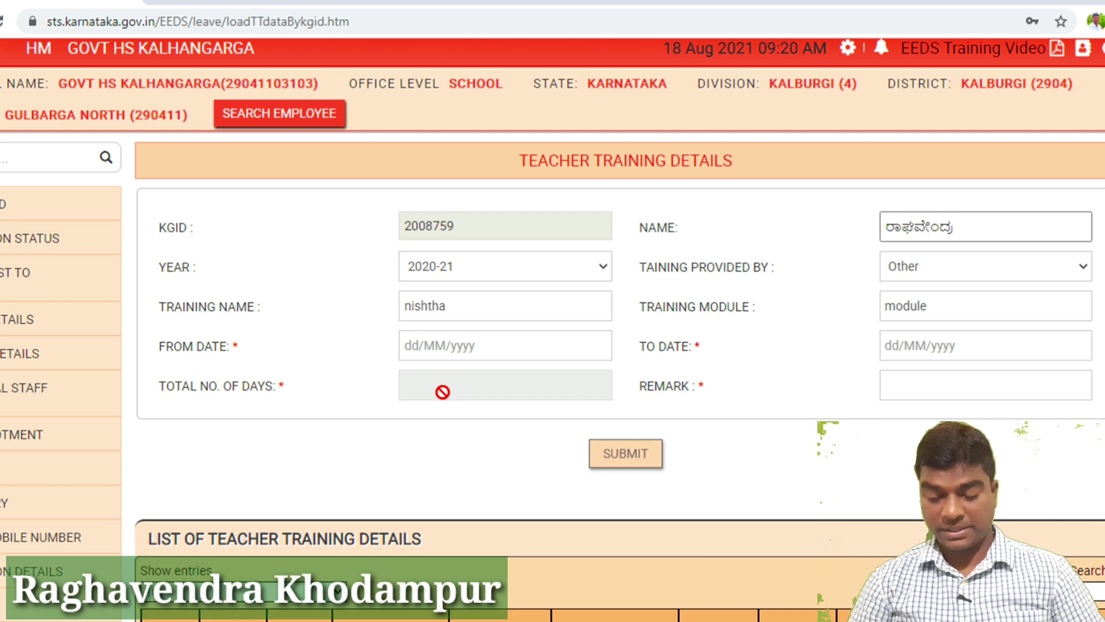
click(922, 379)
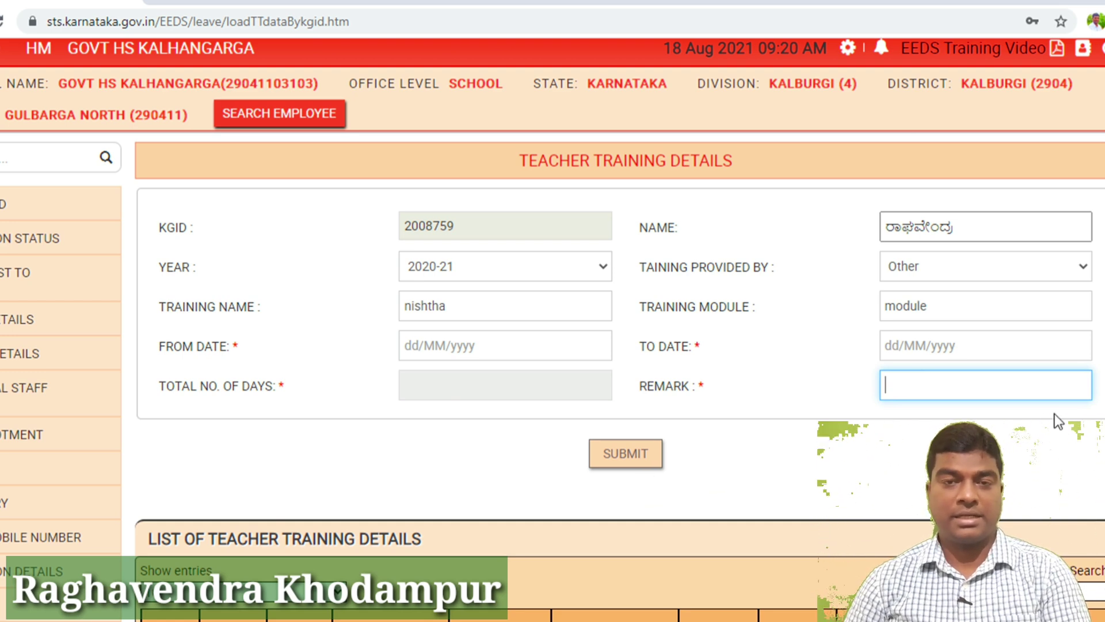
scroll(620, 346, down, 4)
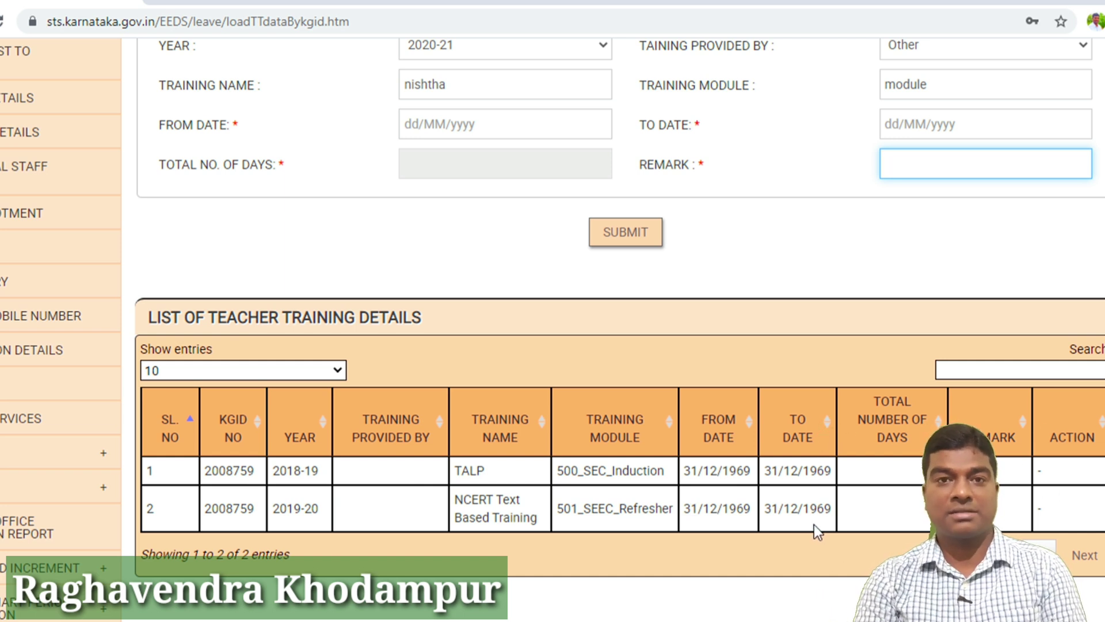
scroll(554, 328, up, 5)
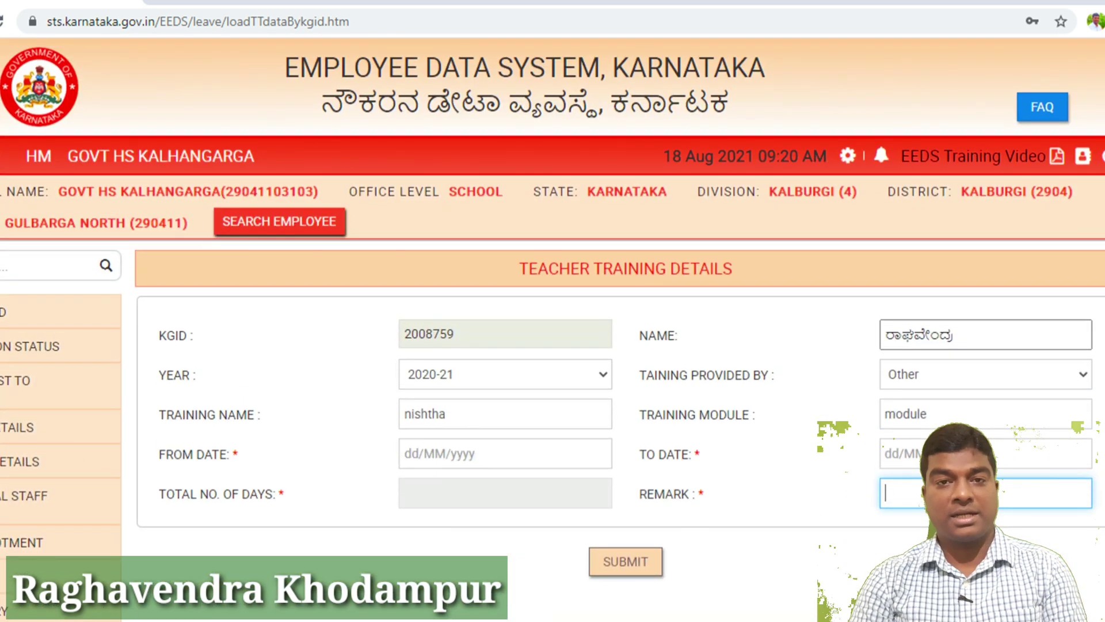